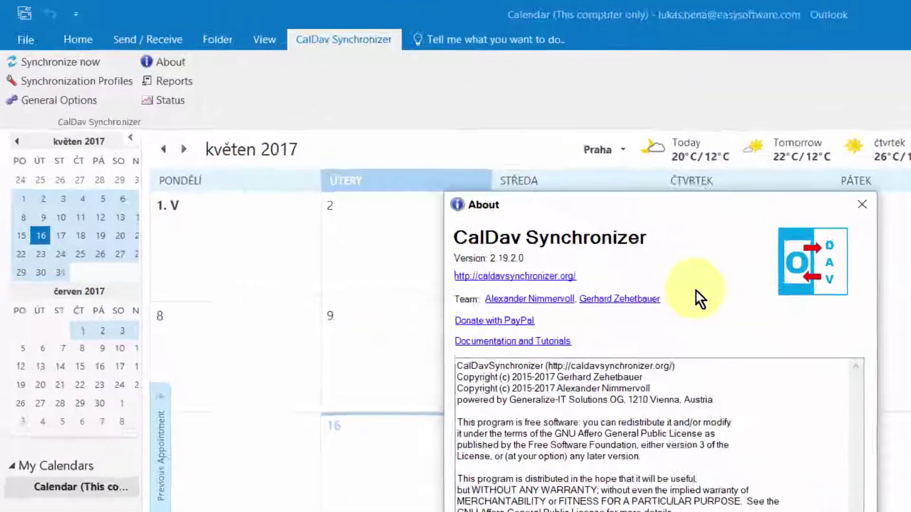
# Dismiss the CalDav Synchronizer About dialog to return to the May 2017 calendar.
pyautogui.press('Escape')
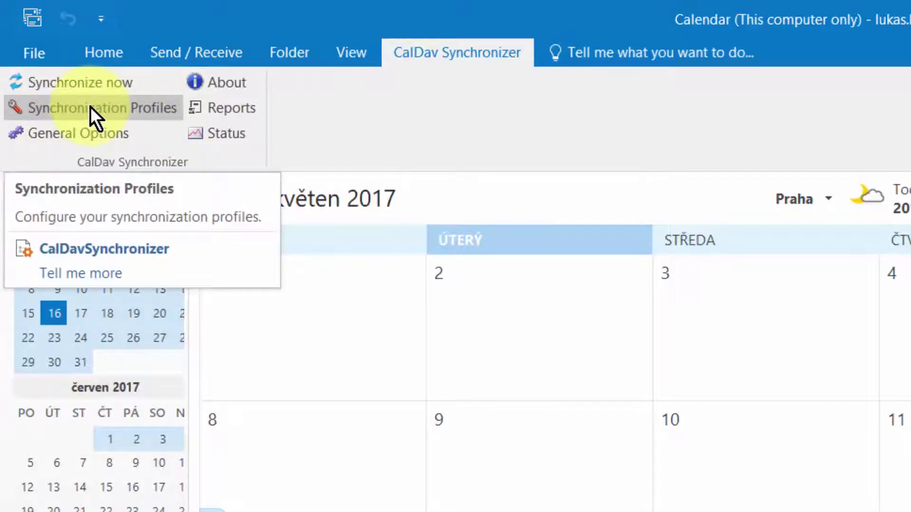
# Add multiple profiles of type EasyProject from the Synchronization Profiles settings.
pyautogui.click(103, 110)
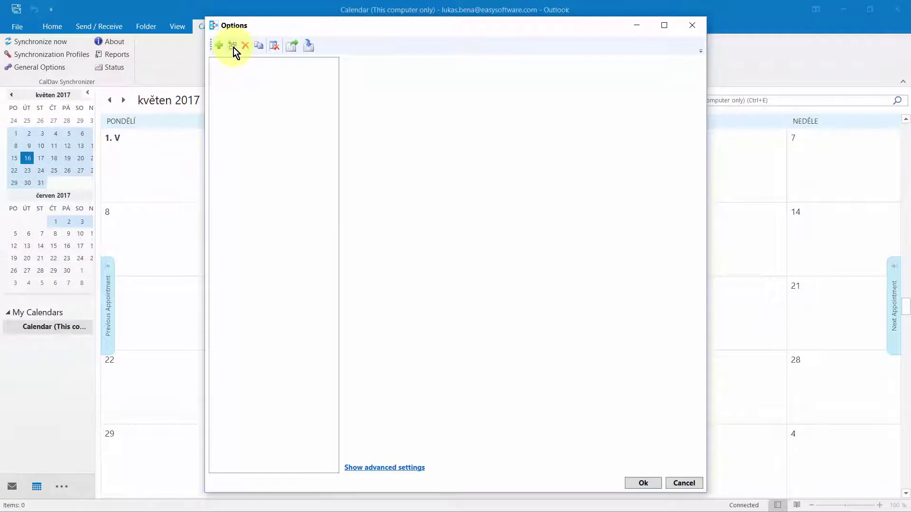
pyautogui.click(233, 48)
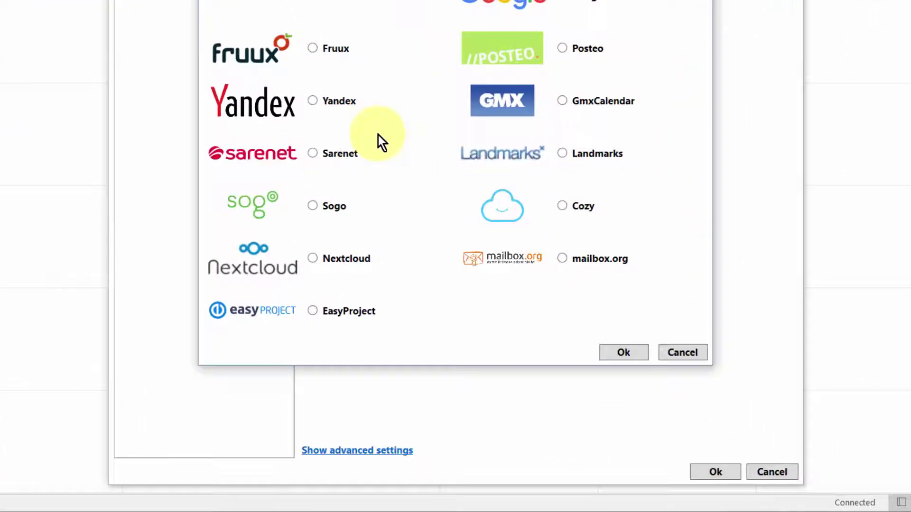
pyautogui.click(313, 310)
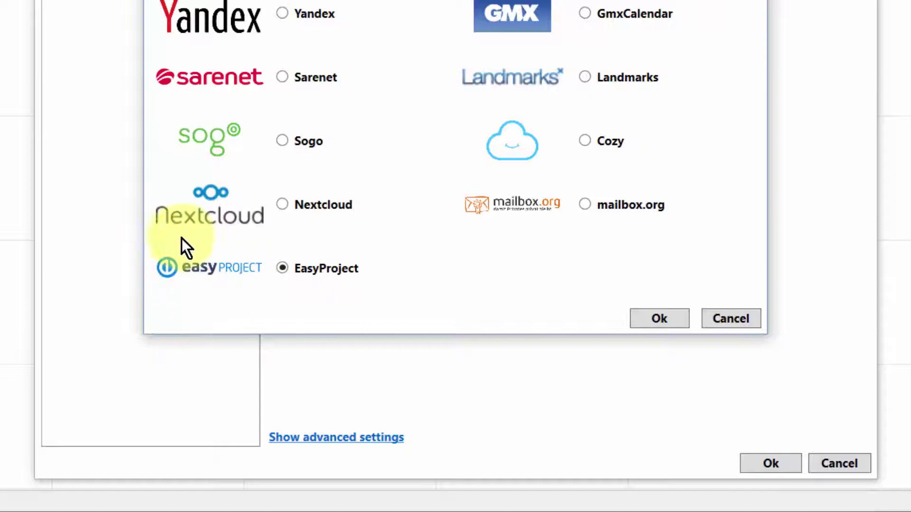
pyautogui.click(660, 319)
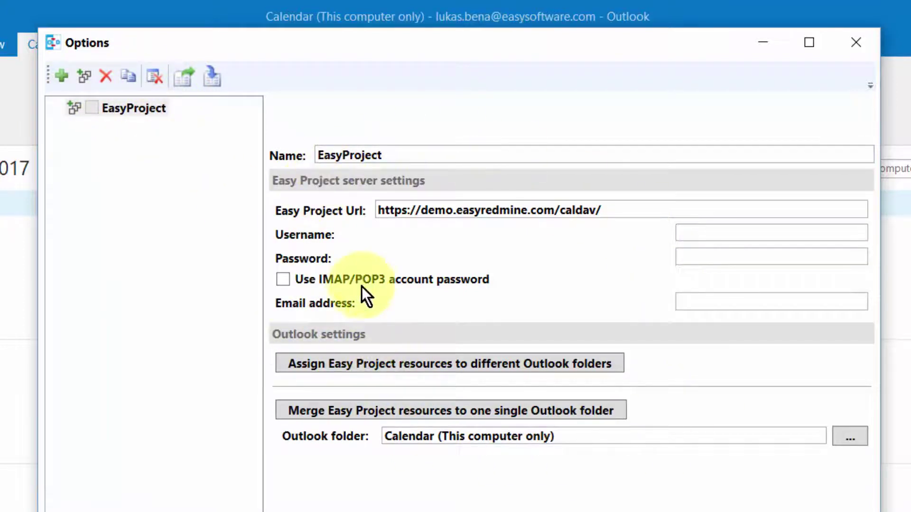
pyautogui.doubleClick(438, 209)
pyautogui.write('company')
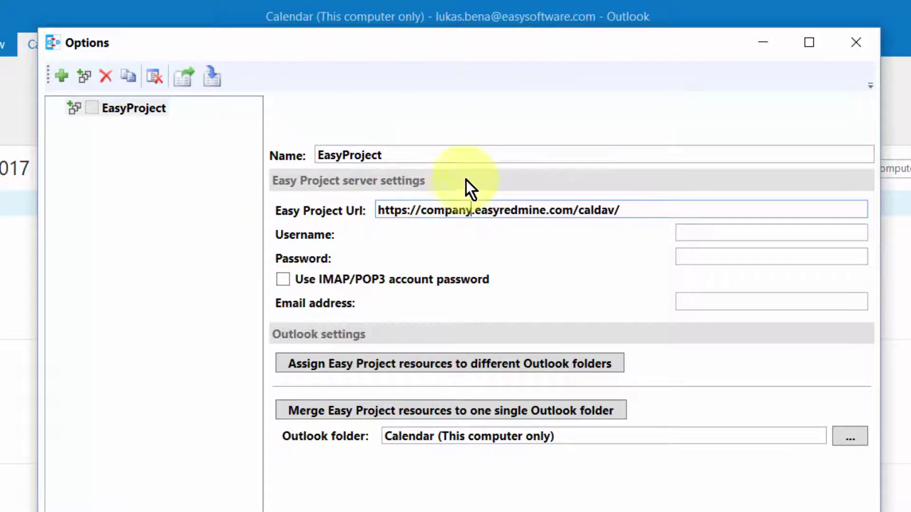
pyautogui.moveTo(575, 210); pyautogui.dragTo(627, 214)
pyautogui.moveTo(571, 199); pyautogui.dragTo(566, 200)
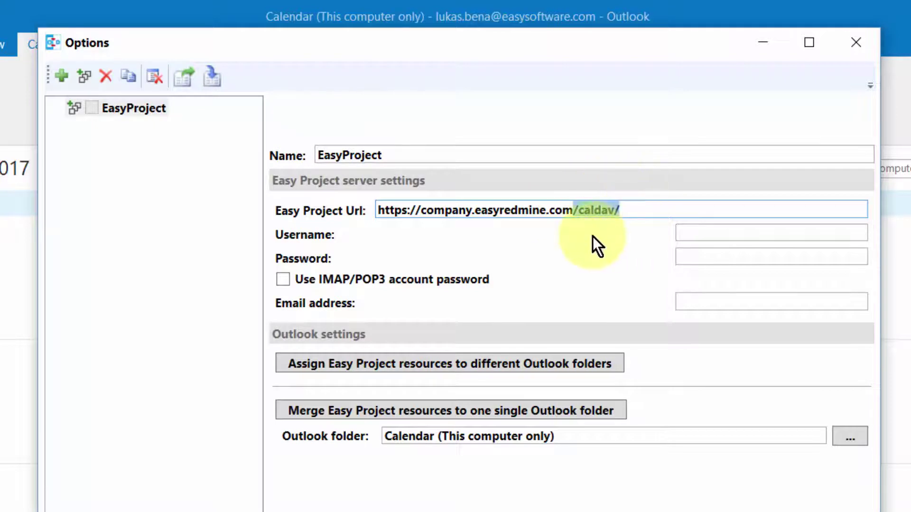
# Fill in the account username and password and bring up the Easy Project resource selection.
pyautogui.click(709, 233)
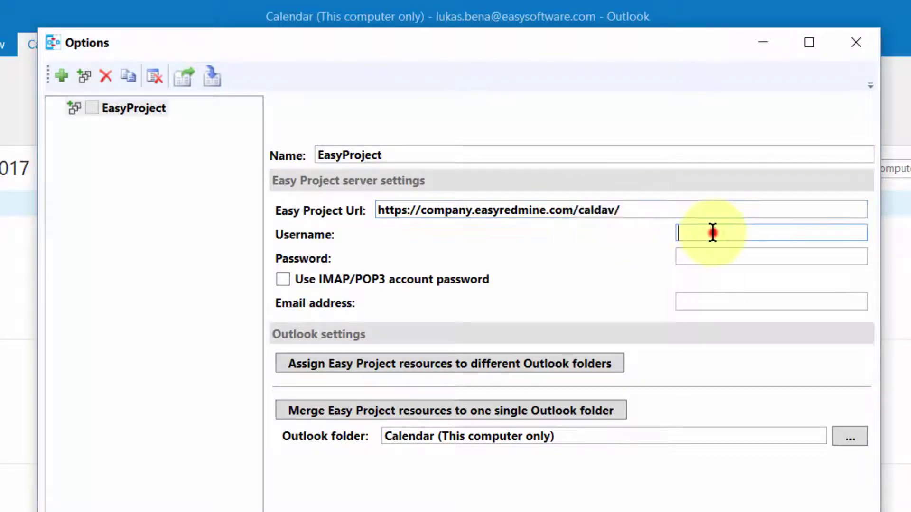
pyautogui.hotkey('ctrl', 'v')
pyautogui.click(701, 255)
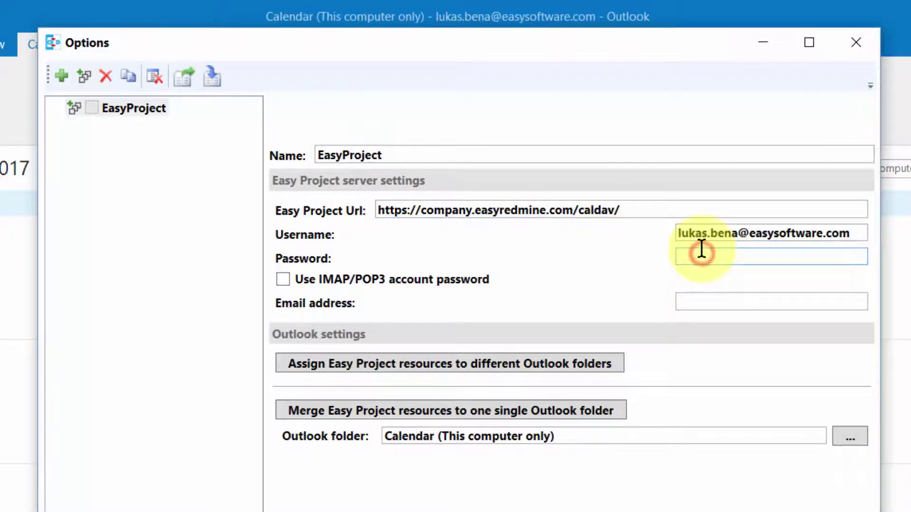
pyautogui.hotkey('ctrl', 'v')
pyautogui.write('********')
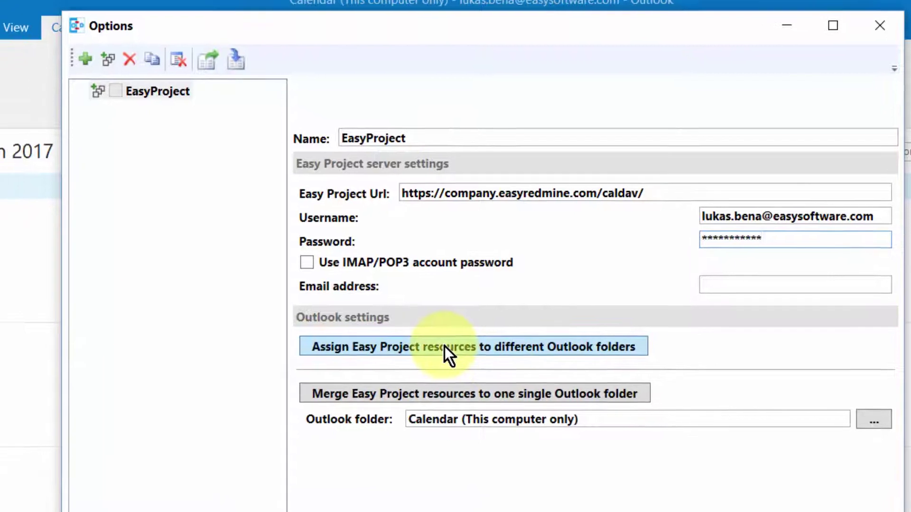
pyautogui.click(421, 367)
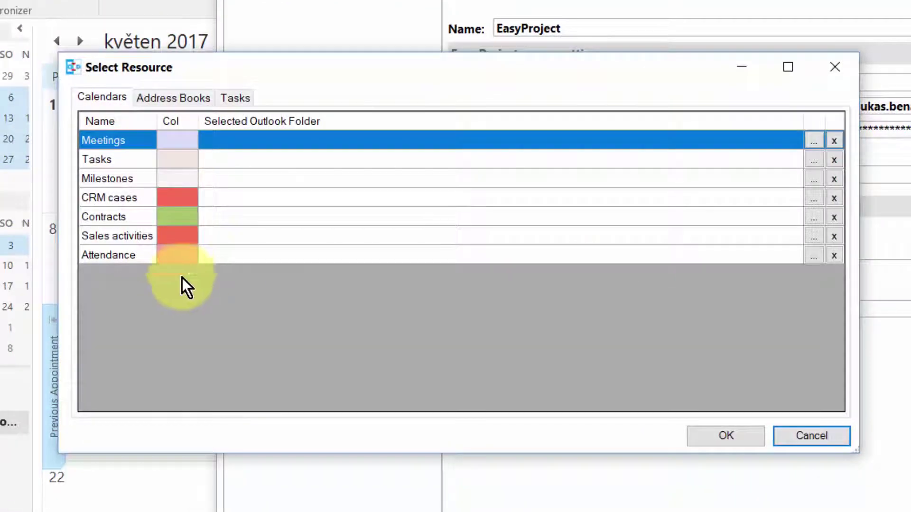
pyautogui.click(814, 140)
pyautogui.click(576, 200)
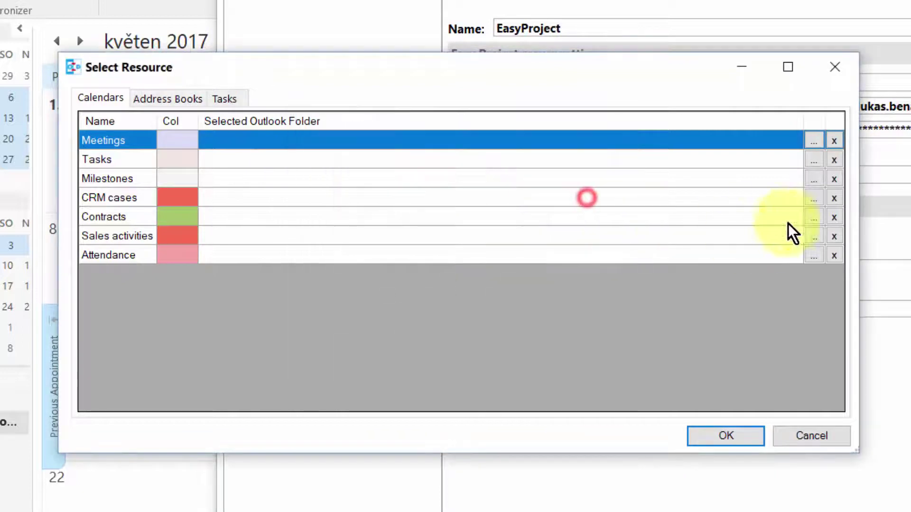
pyautogui.click(814, 217)
pyautogui.click(580, 201)
pyautogui.click(164, 99)
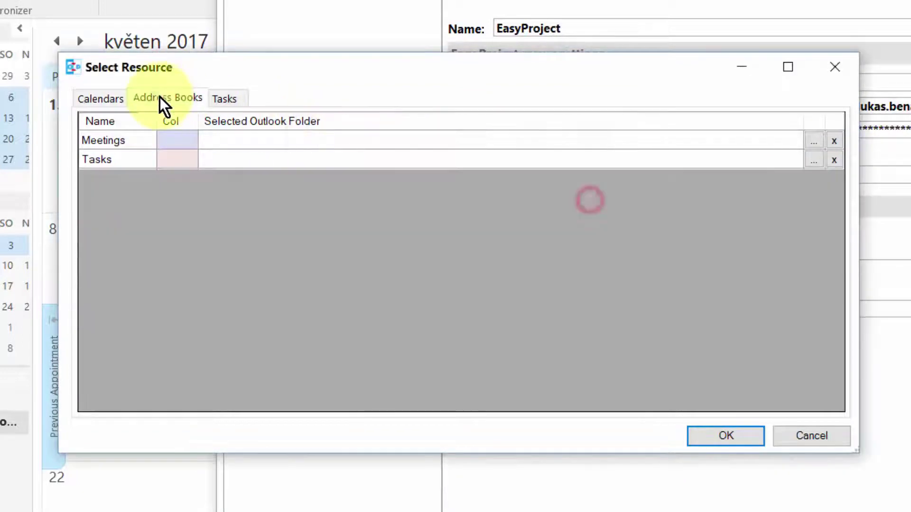
pyautogui.click(226, 98)
pyautogui.click(169, 99)
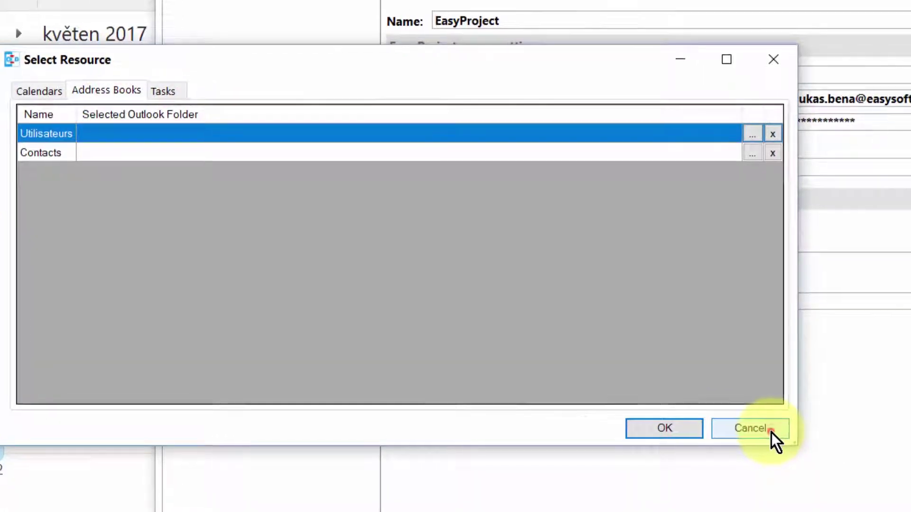
pyautogui.click(811, 435)
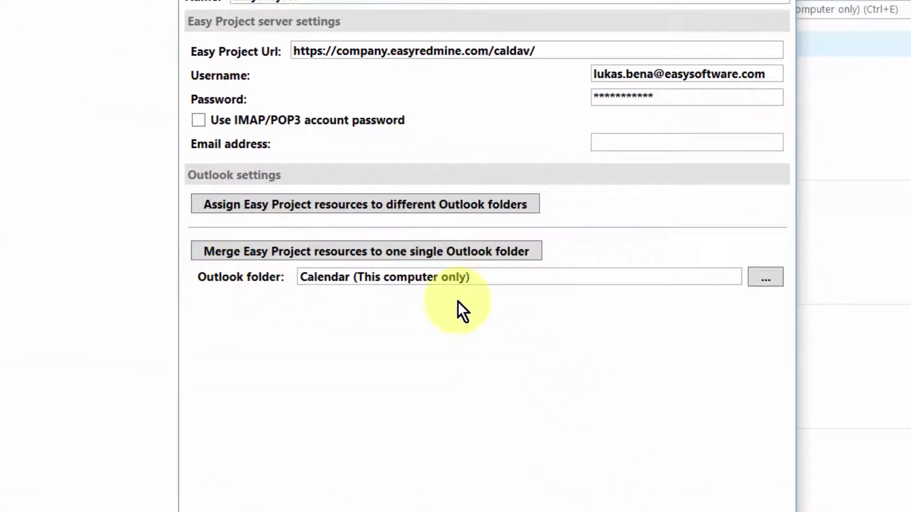
pyautogui.click(765, 278)
pyautogui.click(300, 265)
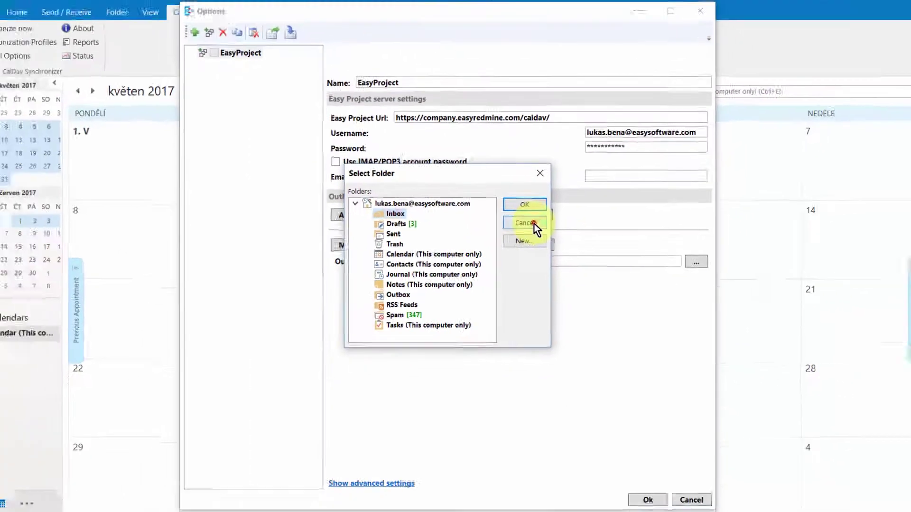
pyautogui.click(496, 188)
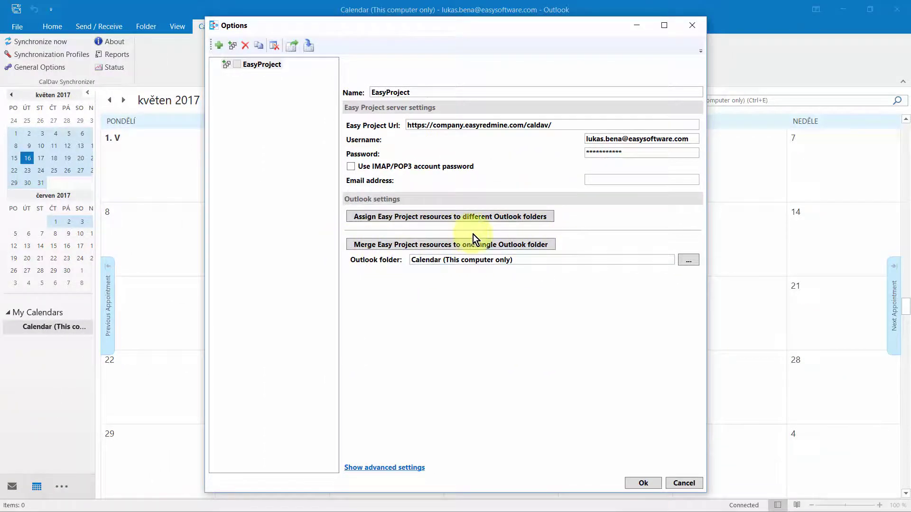
# Merge resources into the calendar folder, review each profile, delete EasyProject (Meilensteine), and save.
pyautogui.click(438, 245)
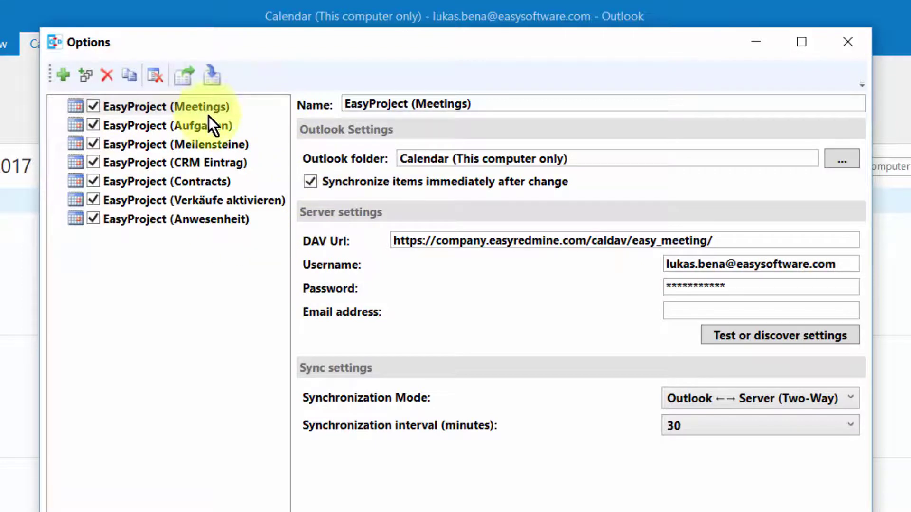
pyautogui.click(151, 147)
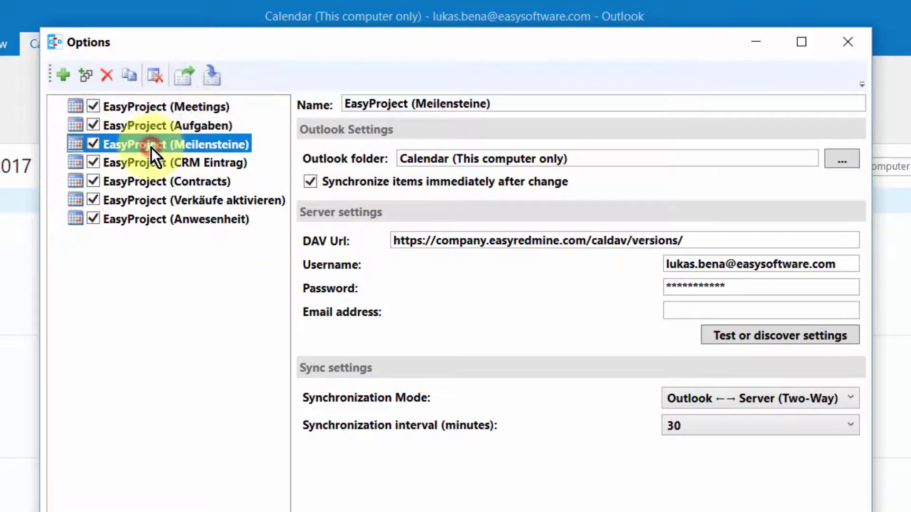
pyautogui.click(161, 183)
pyautogui.click(164, 200)
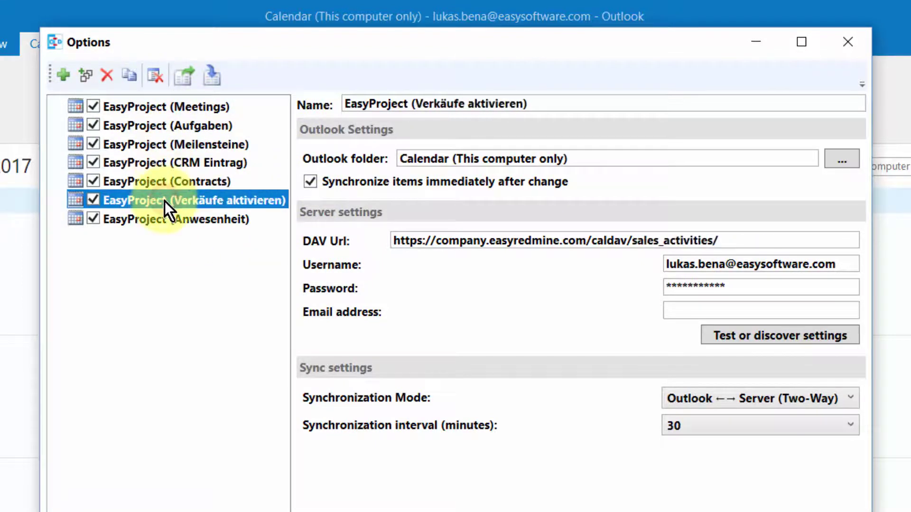
pyautogui.click(164, 219)
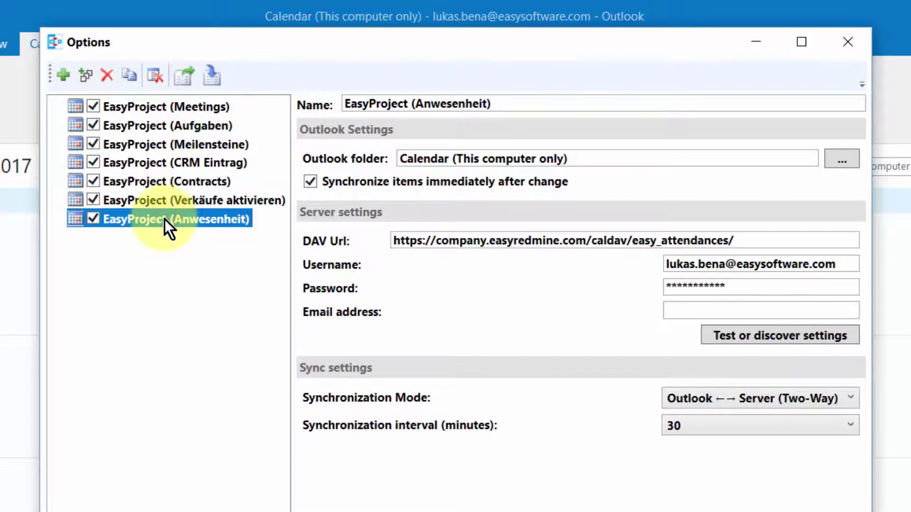
pyautogui.click(183, 146)
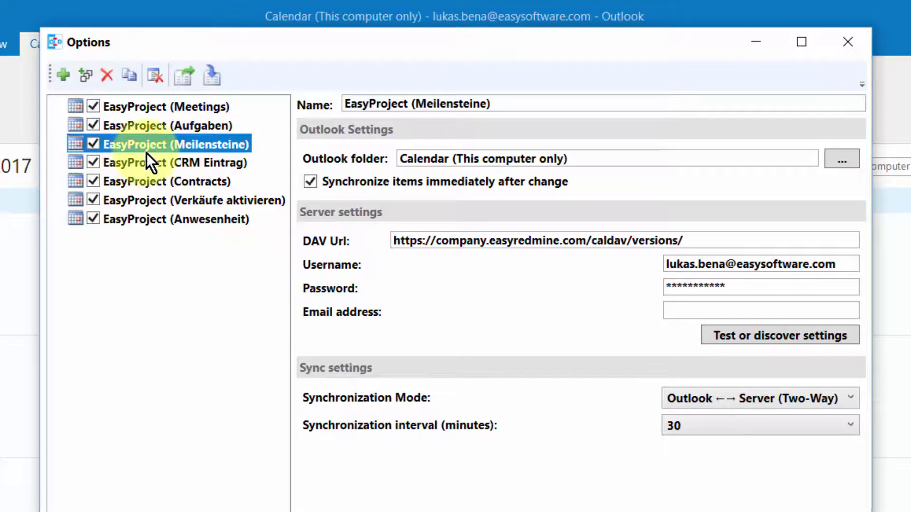
pyautogui.click(109, 77)
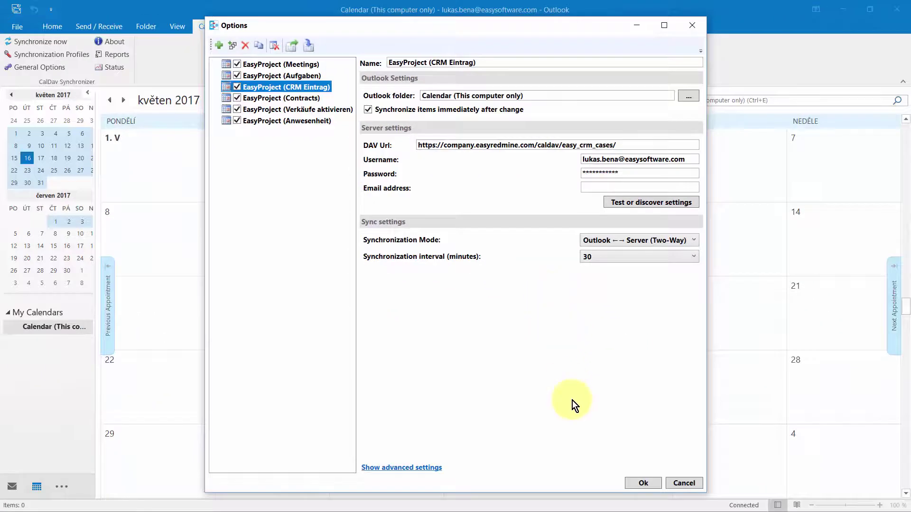
pyautogui.click(643, 483)
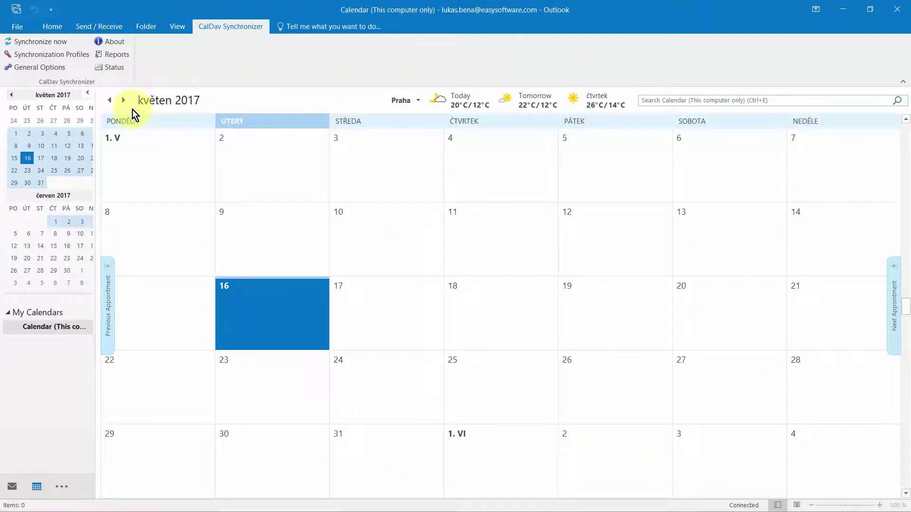
# Synchronize all EasyProject profiles now and browse May through August for the imported items.
pyautogui.click(47, 42)
pyautogui.scroll(-5, 414, 274)
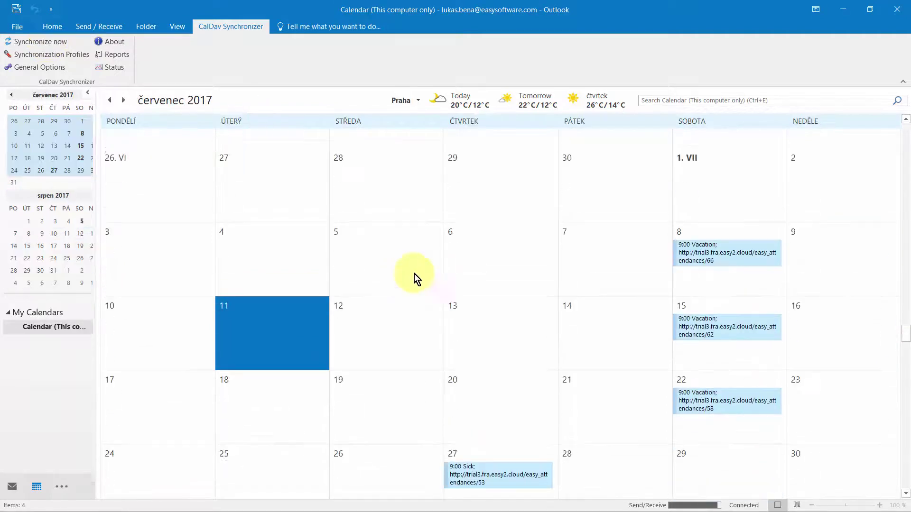
pyautogui.scroll(-2, 415, 273)
pyautogui.scroll(8, 414, 273)
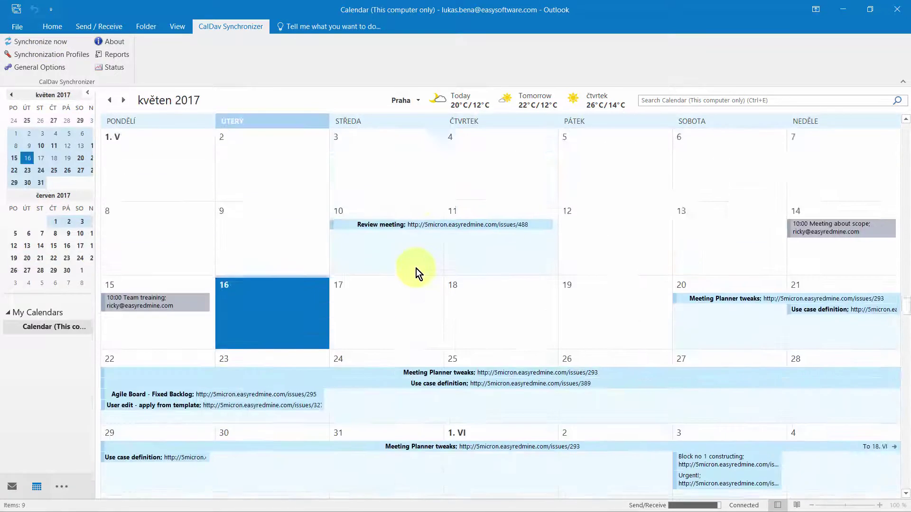
pyautogui.scroll(8, 416, 269)
pyautogui.scroll(-8, 542, 261)
pyautogui.scroll(-8, 519, 253)
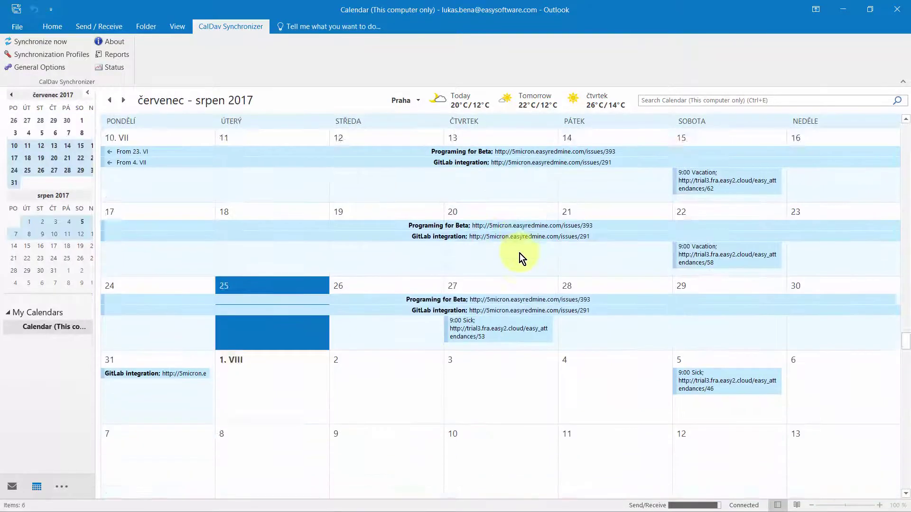
pyautogui.scroll(-2, 520, 259)
pyautogui.scroll(4, 520, 253)
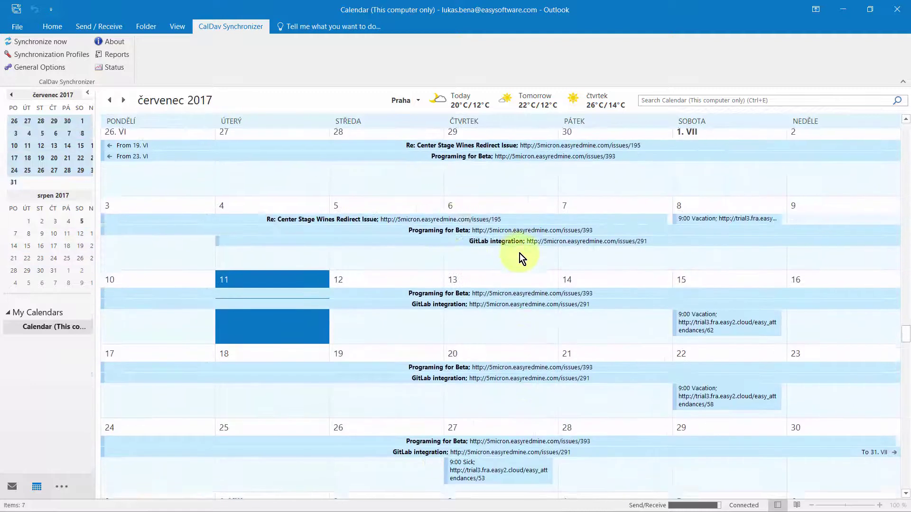
pyautogui.click(114, 67)
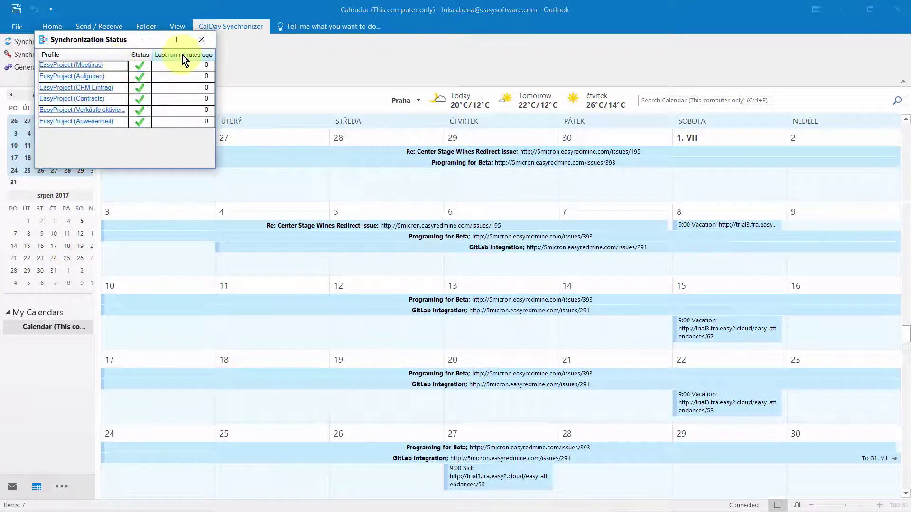
# Close and reopen the per-profile Synchronization Status, then bring up the CalDav tray menu.
pyautogui.click(201, 38)
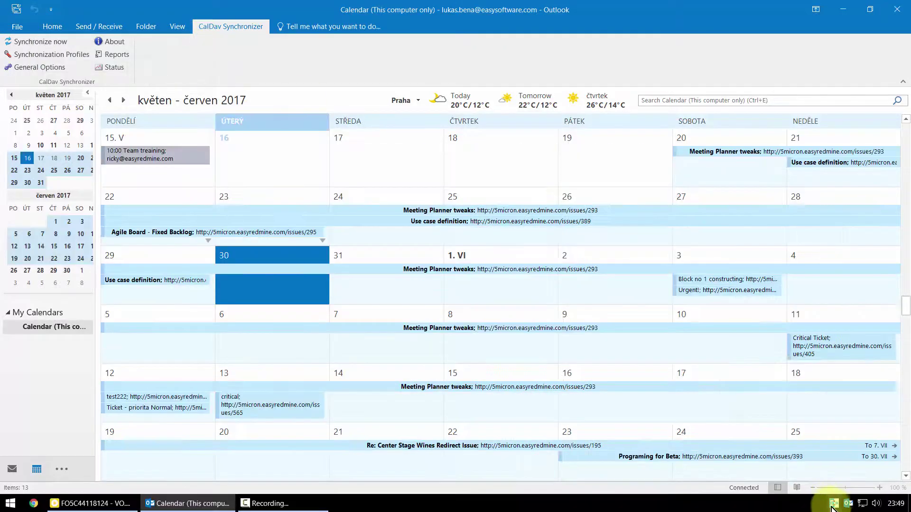
pyautogui.click(833, 504)
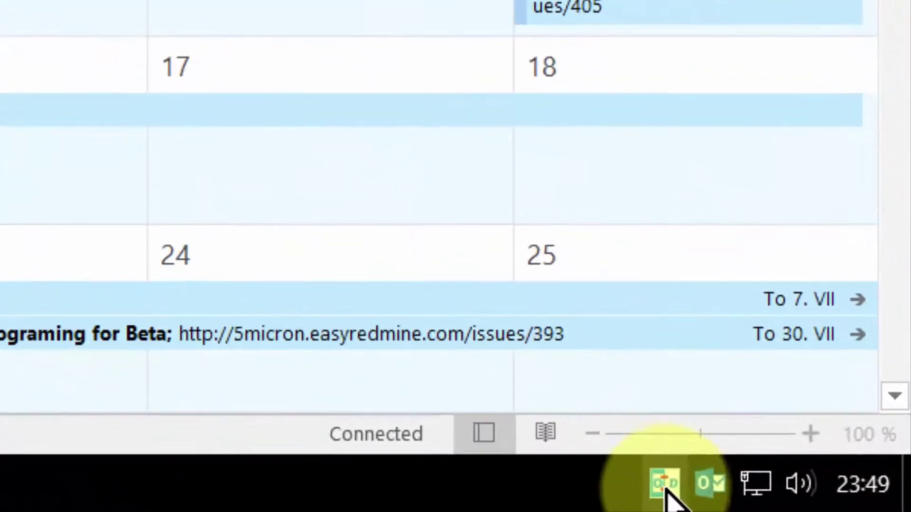
pyautogui.rightClick(732, 491)
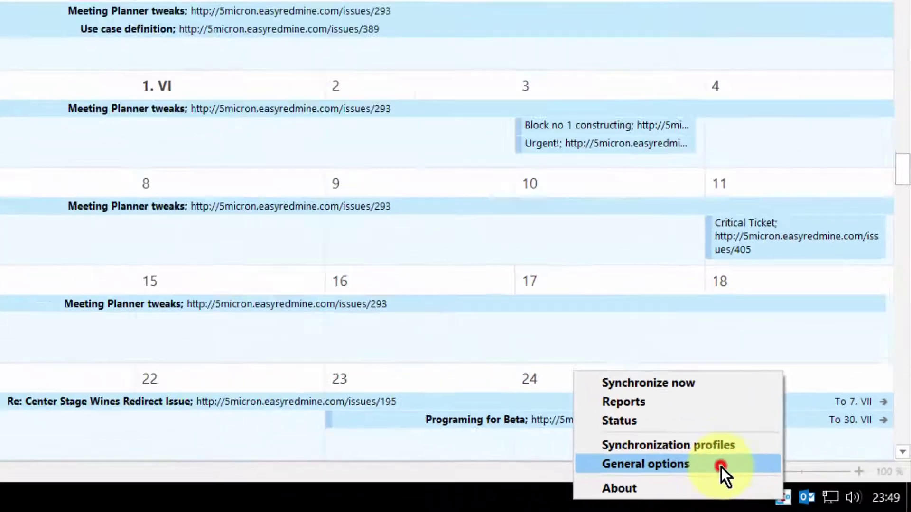
# In General Options, disable the tray icon and TLS12, and enable client certificates and SSL3.
pyautogui.click(545, 423)
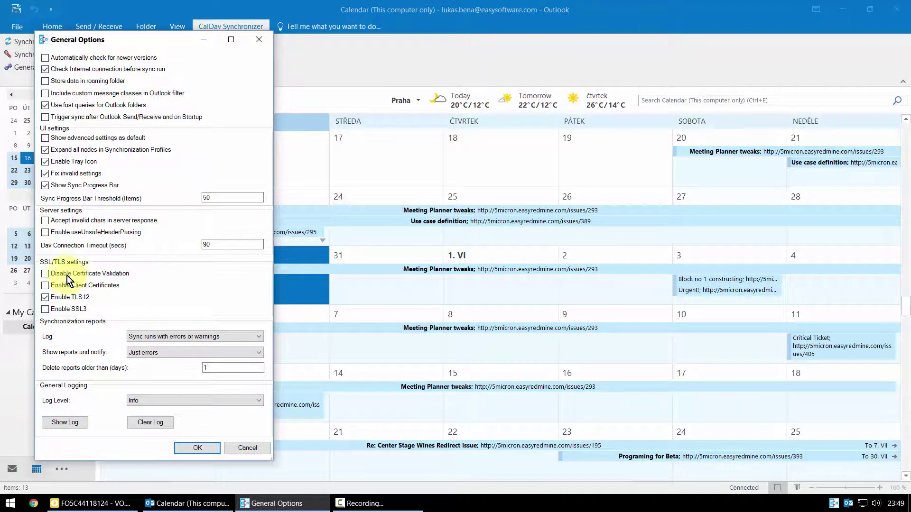
pyautogui.click(45, 162)
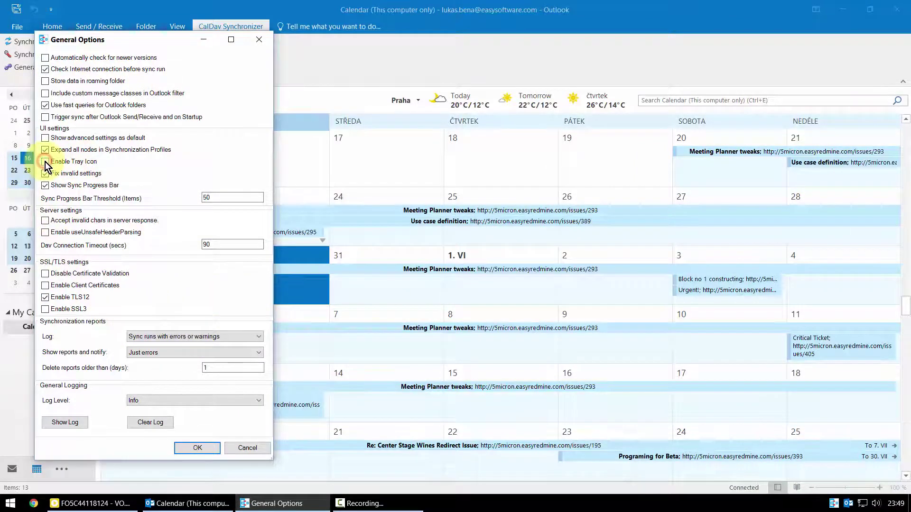
pyautogui.click(45, 285)
pyautogui.click(46, 308)
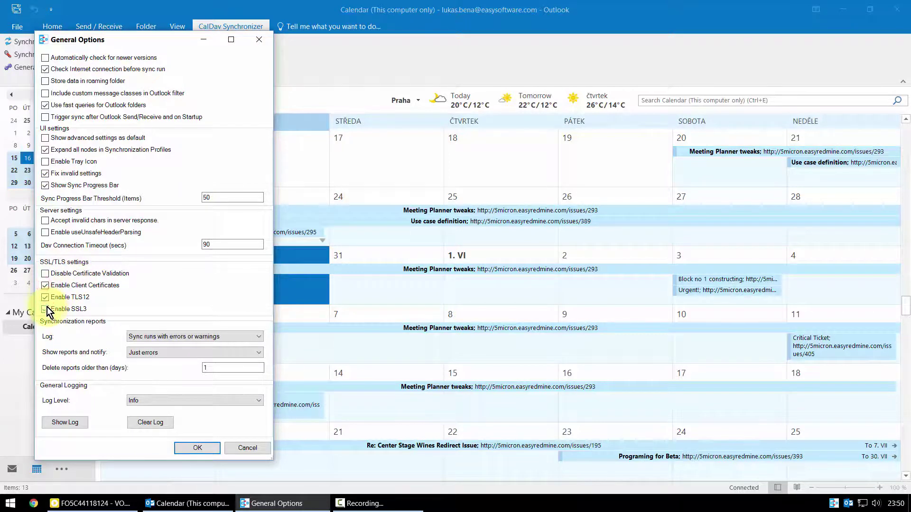
pyautogui.click(45, 297)
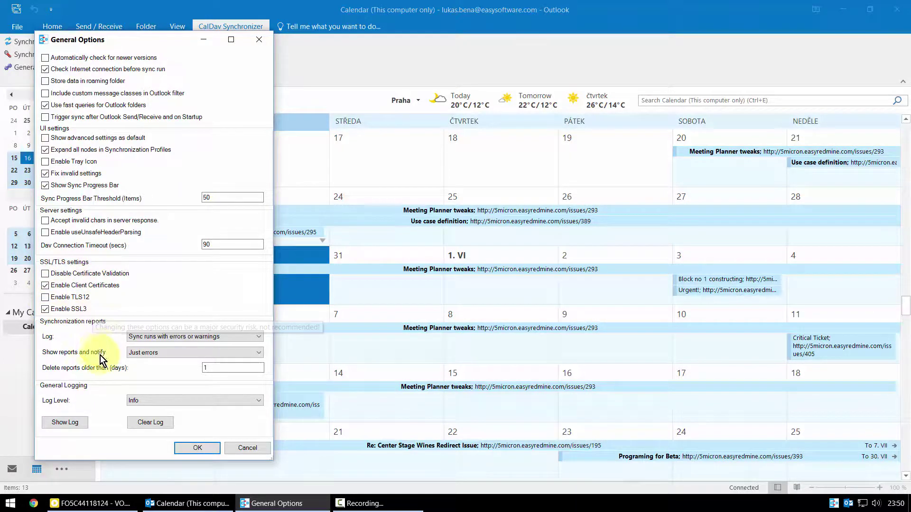